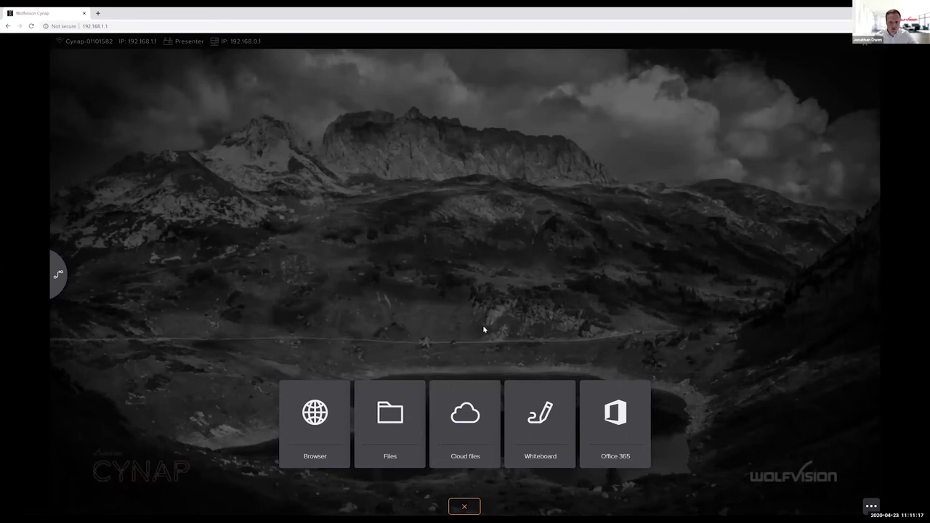
# - Dismiss the source launcher and bring up the ••• control menu with Recording, Audio, Manage and General tools
pyautogui.click(480, 342)
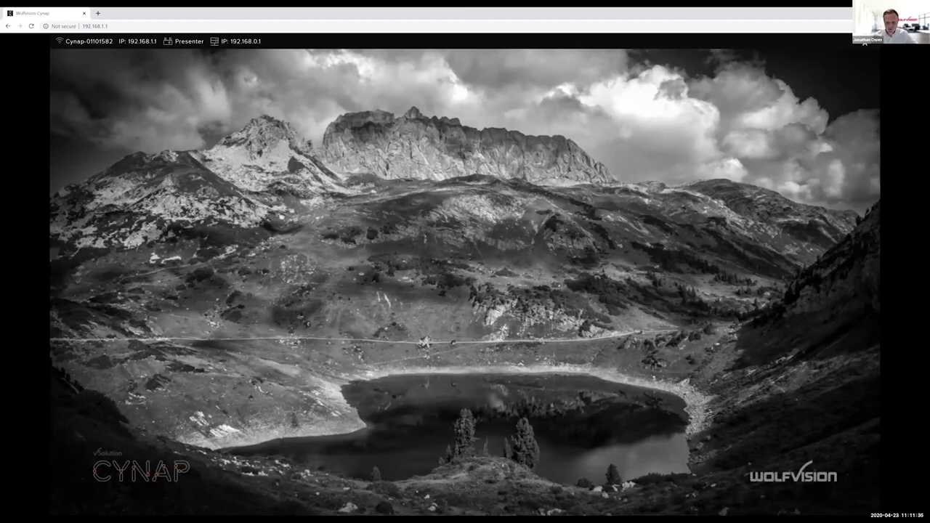
pyautogui.click(871, 512)
pyautogui.click(593, 446)
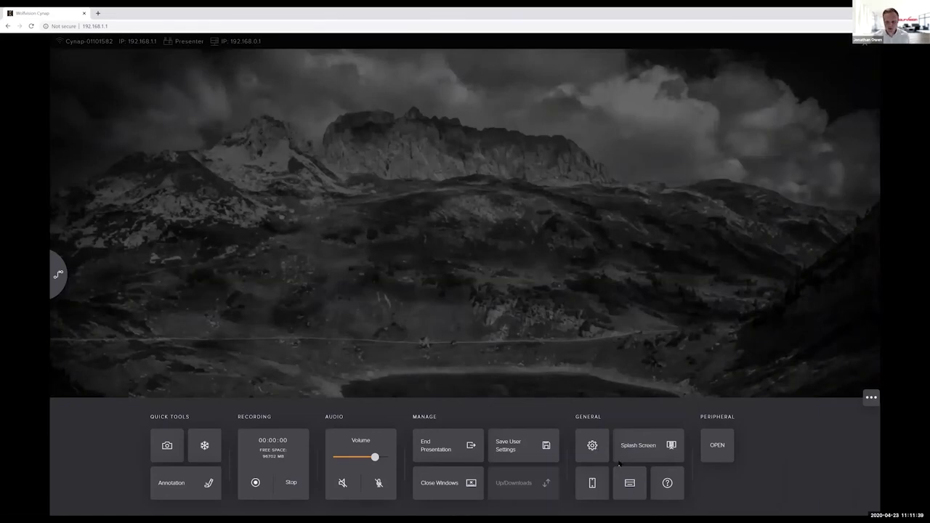
# - Log into settings with the admin password and go to the vSolution Matrix page
pyautogui.click(593, 446)
pyautogui.write('*******')
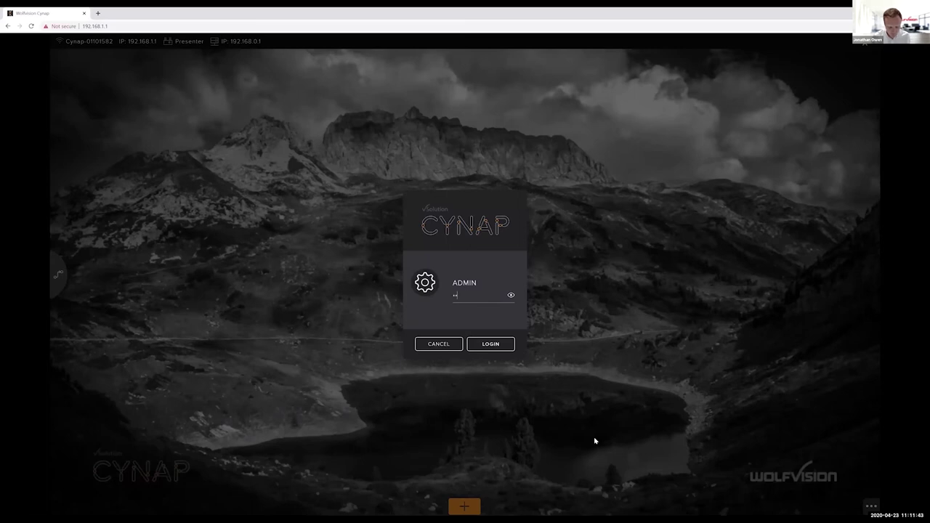
pyautogui.press('Return')
pyautogui.click(152, 463)
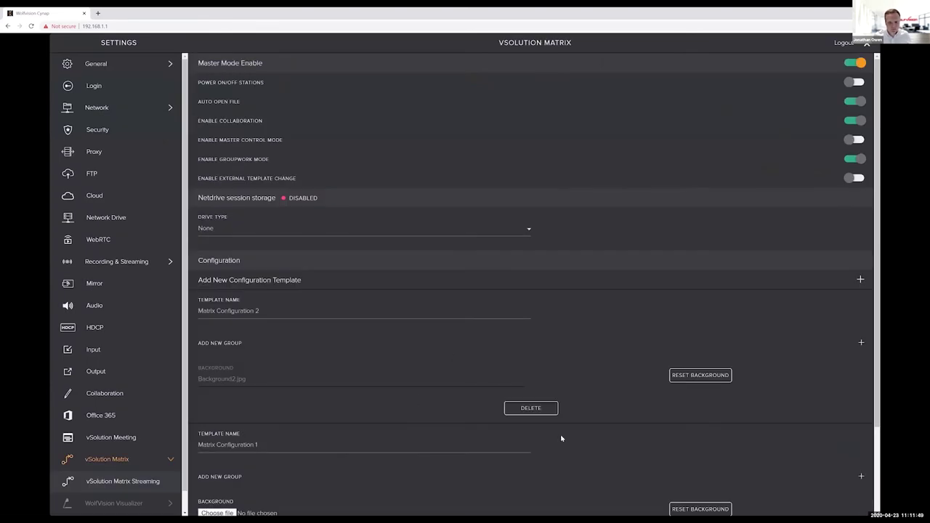
# - Launch the configurator for Matrix Configuration 1 from further down the vSolution Matrix page
pyautogui.scroll(-2, 610, 482)
pyautogui.click(532, 483)
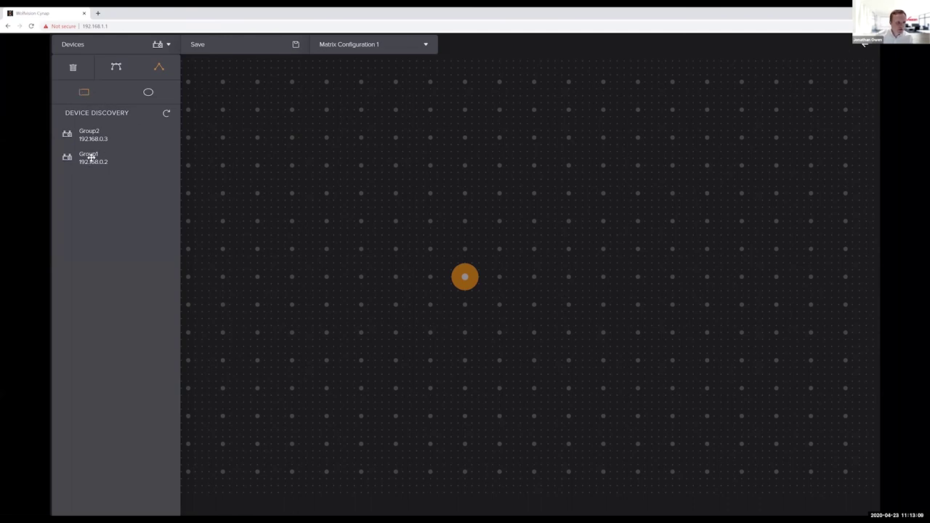
# - Place Group1 on the layout canvas with a blue connection and readjust its box size
pyautogui.moveTo(161, 160); pyautogui.dragTo(291, 208)
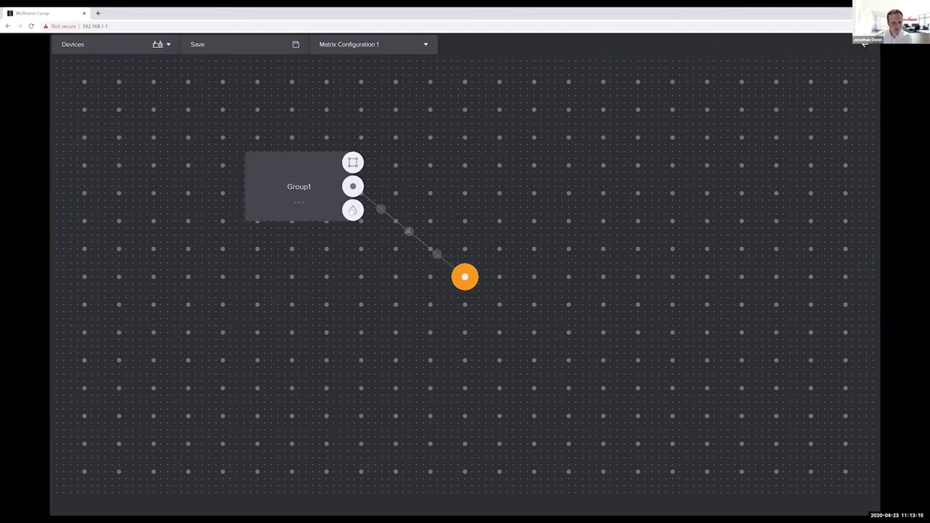
pyautogui.click(352, 210)
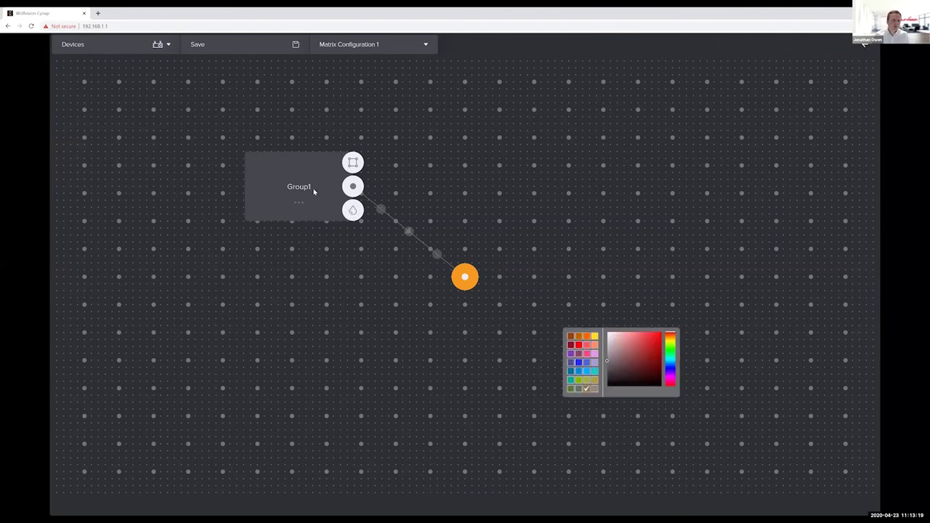
pyautogui.click(579, 363)
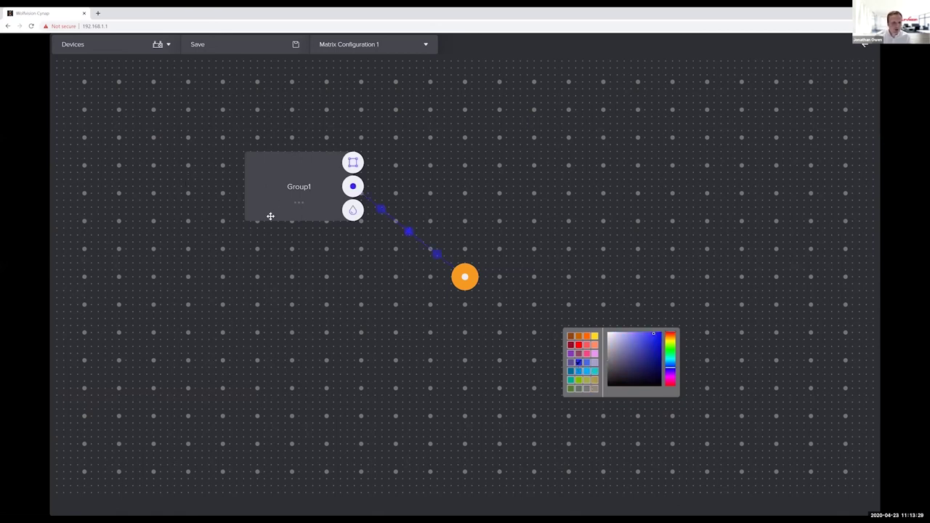
pyautogui.click(354, 164)
pyautogui.moveTo(299, 221); pyautogui.dragTo(301, 277)
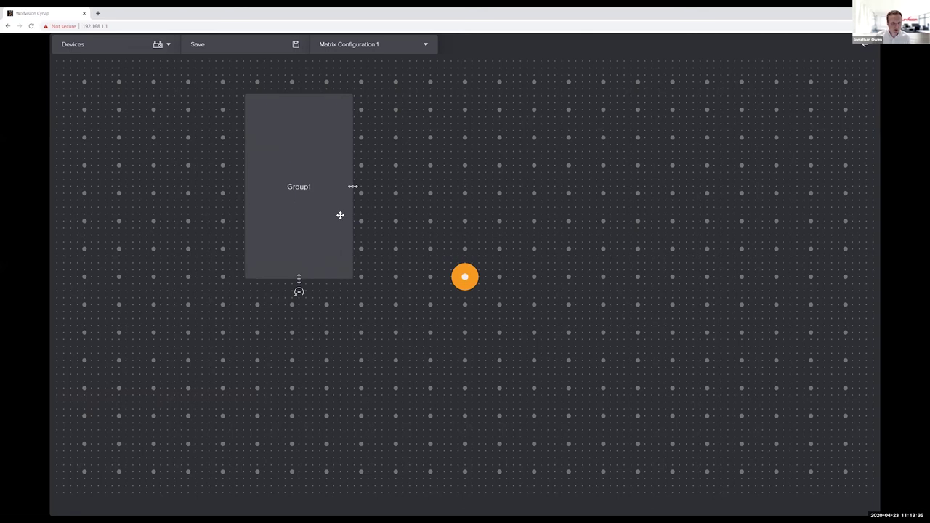
pyautogui.moveTo(298, 279); pyautogui.dragTo(299, 214)
# - Add Group2 from the Devices list to the right of the presenter
pyautogui.click(169, 46)
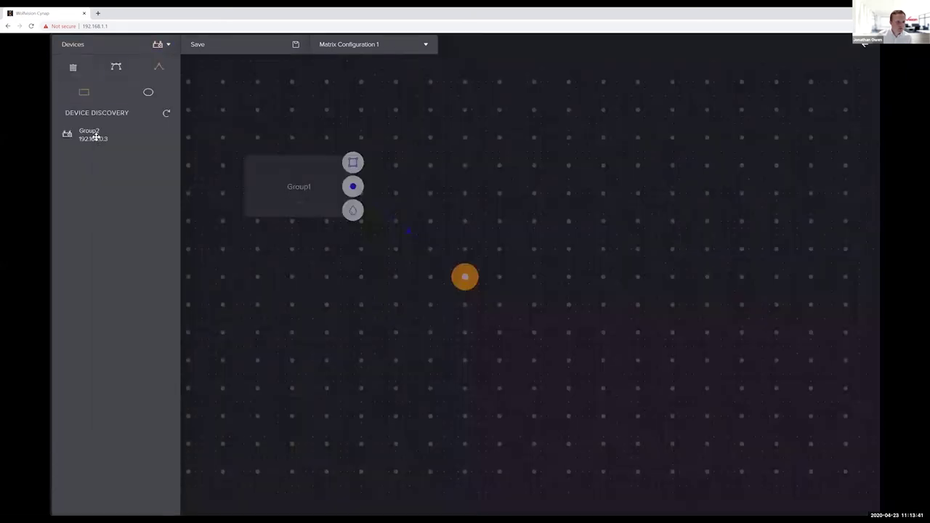
pyautogui.moveTo(96, 137); pyautogui.dragTo(297, 150)
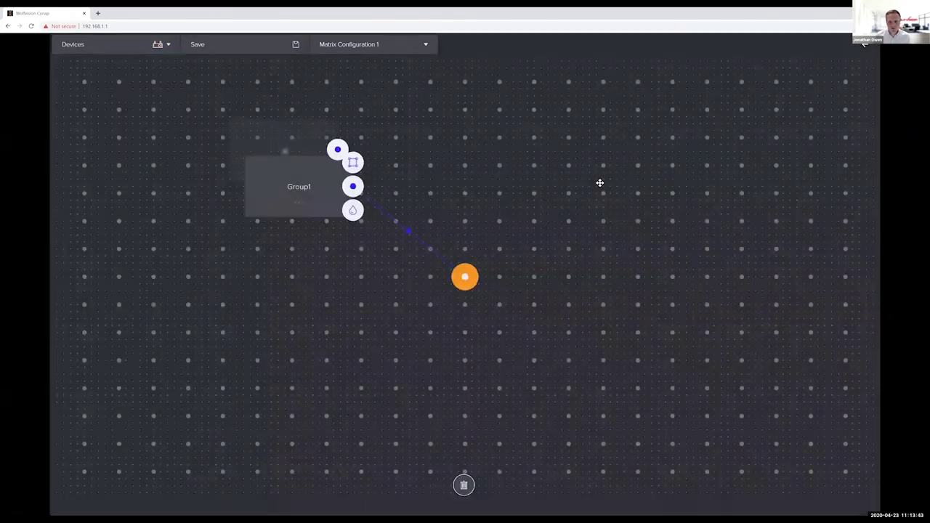
pyautogui.moveTo(600, 182); pyautogui.dragTo(597, 206)
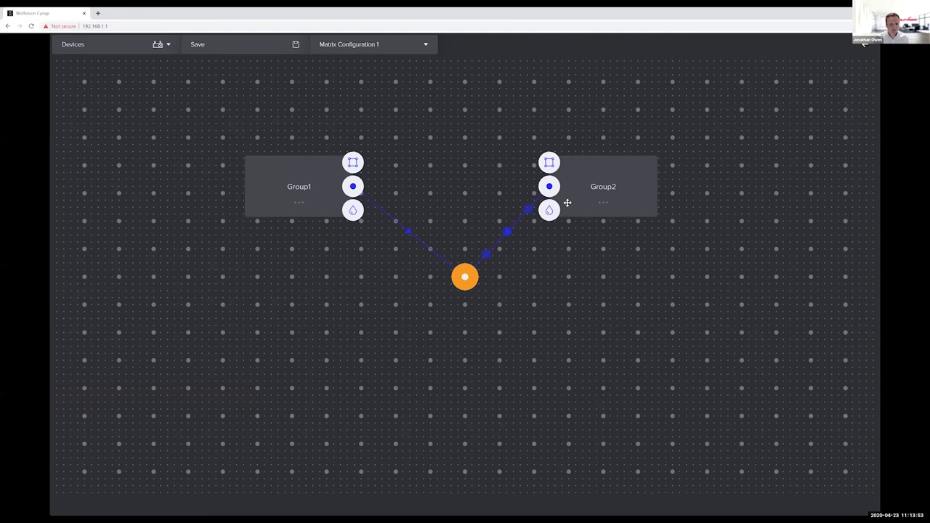
pyautogui.click(424, 50)
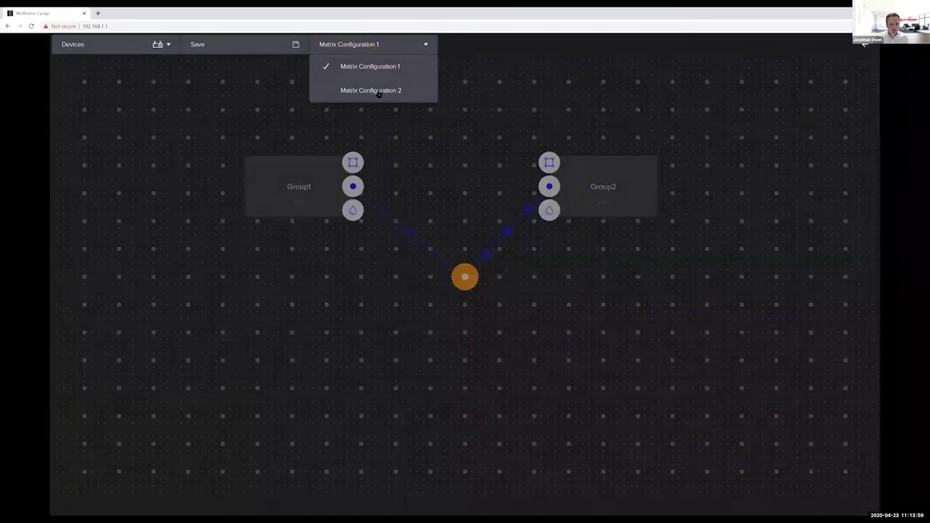
# - Load the Matrix Configuration 2 template without saving changes, then exit the configurator
pyautogui.click(371, 90)
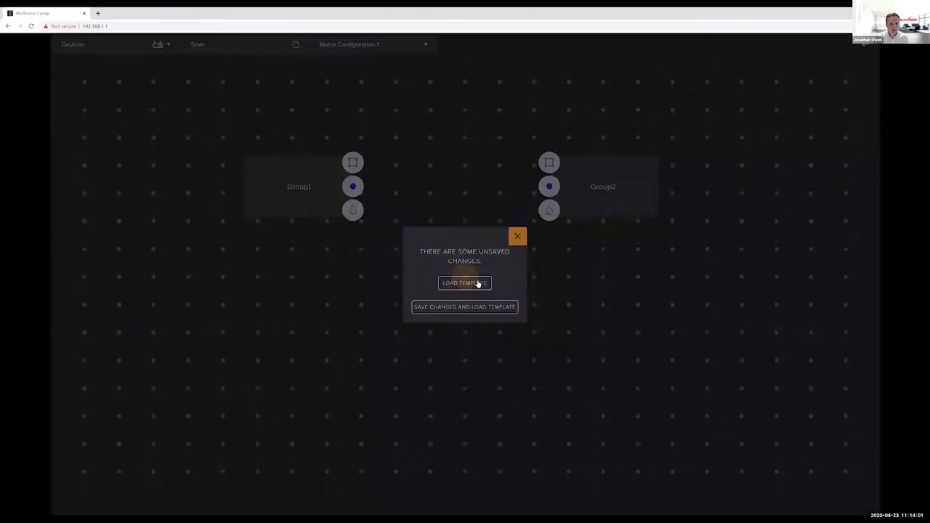
pyautogui.click(476, 287)
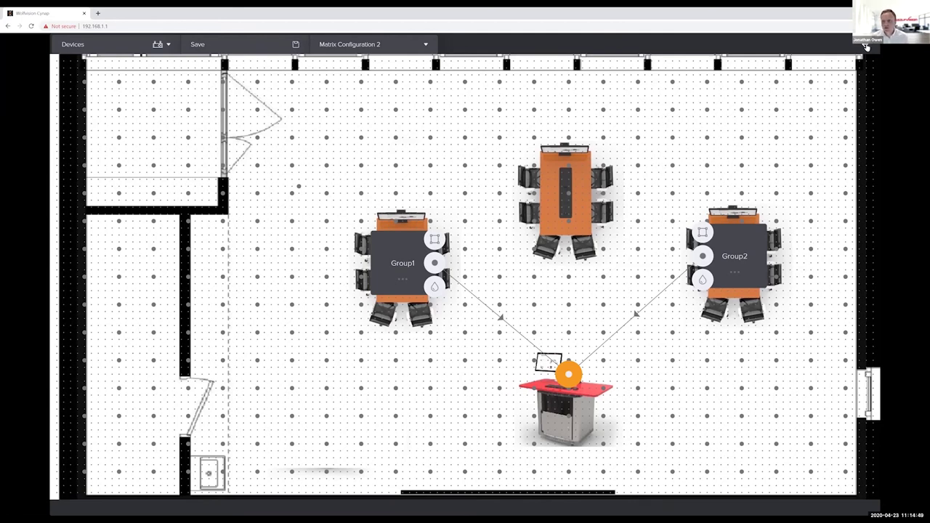
pyautogui.click(865, 46)
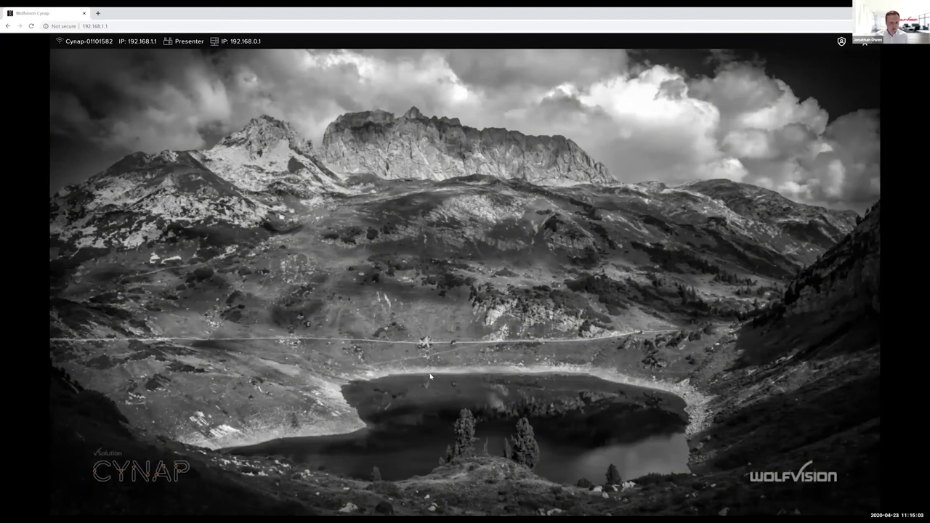
# - Pick Matrix Configuration 2 in the Select Matrix Template dialog from the vSolution Matrix side tab
pyautogui.moveTo(65, 314)
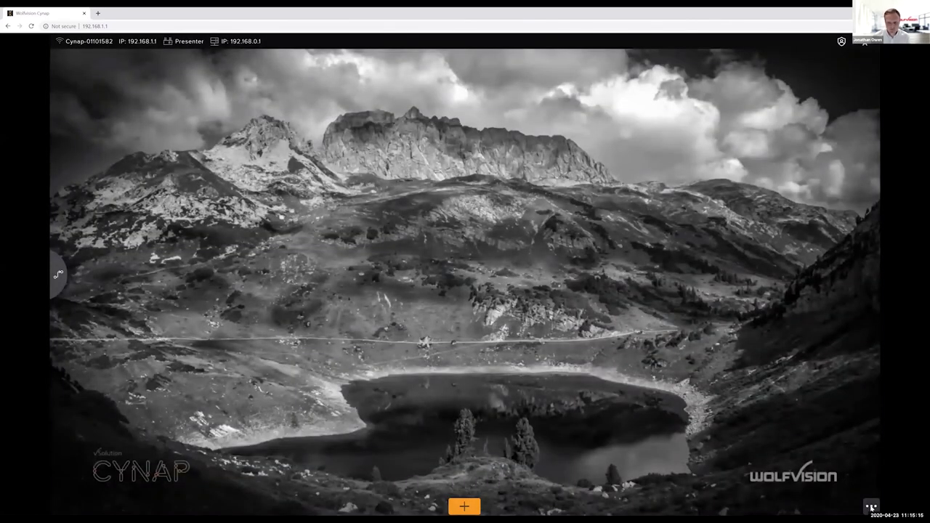
pyautogui.moveTo(440, 451)
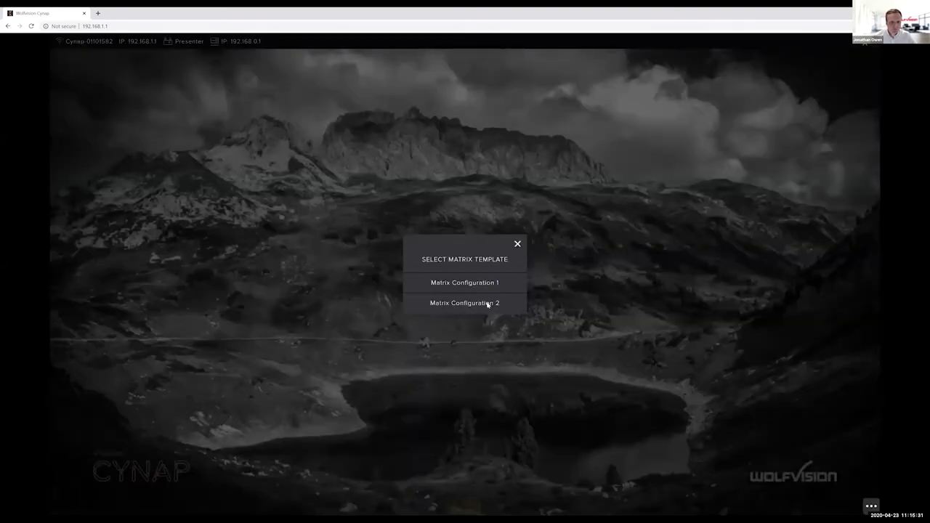
pyautogui.click(447, 394)
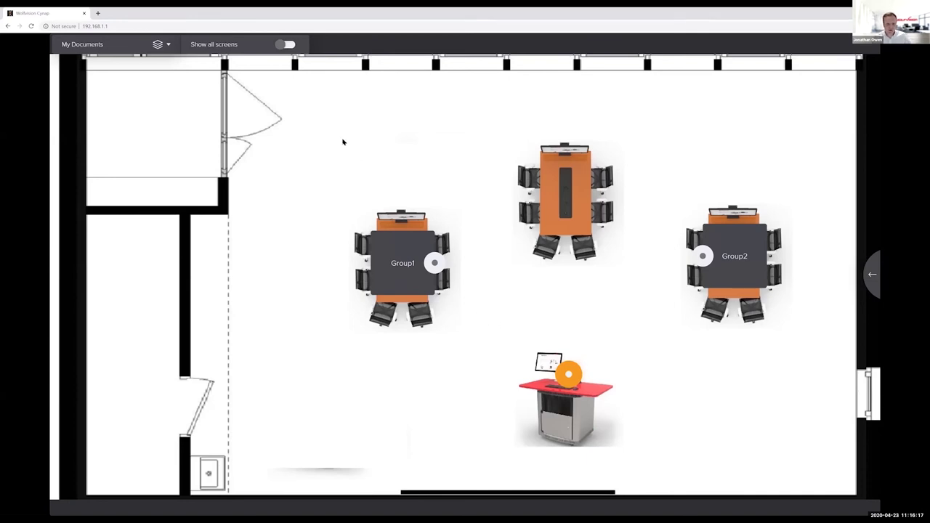
pyautogui.click(284, 45)
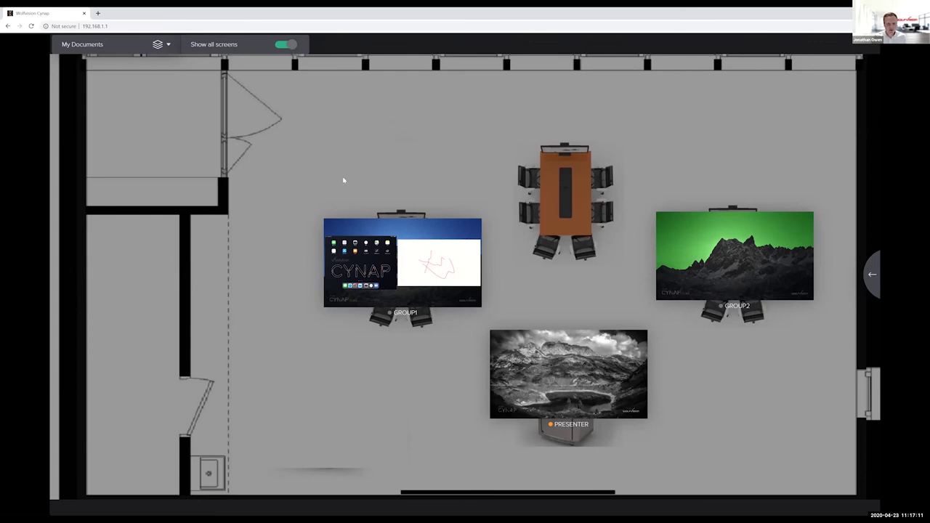
pyautogui.click(287, 45)
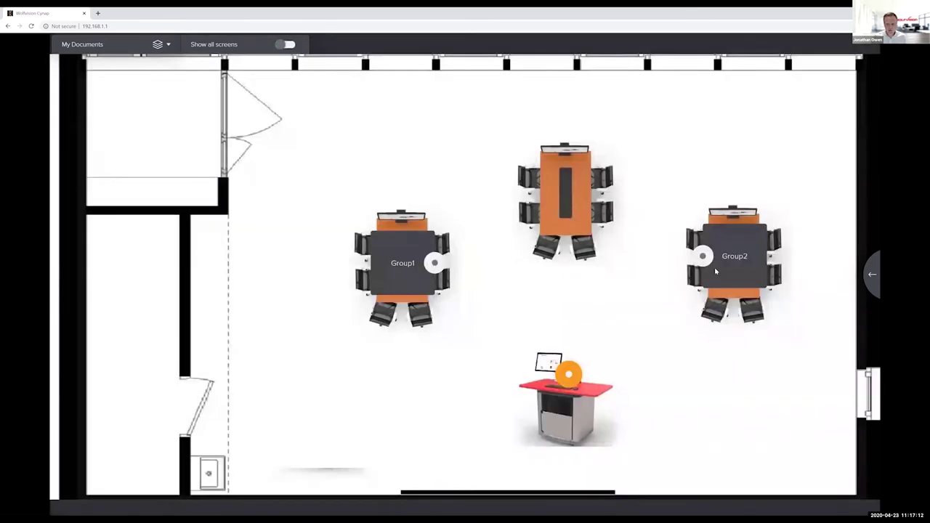
pyautogui.click(401, 263)
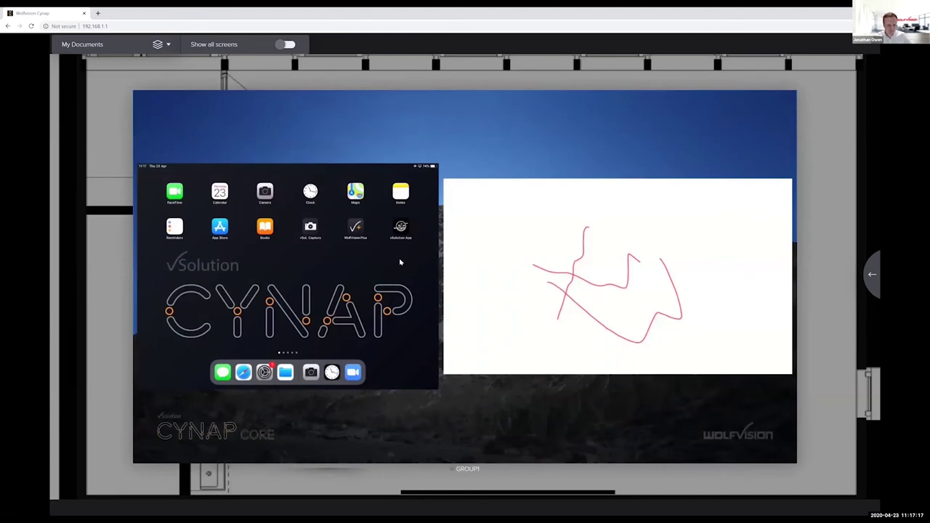
pyautogui.click(401, 265)
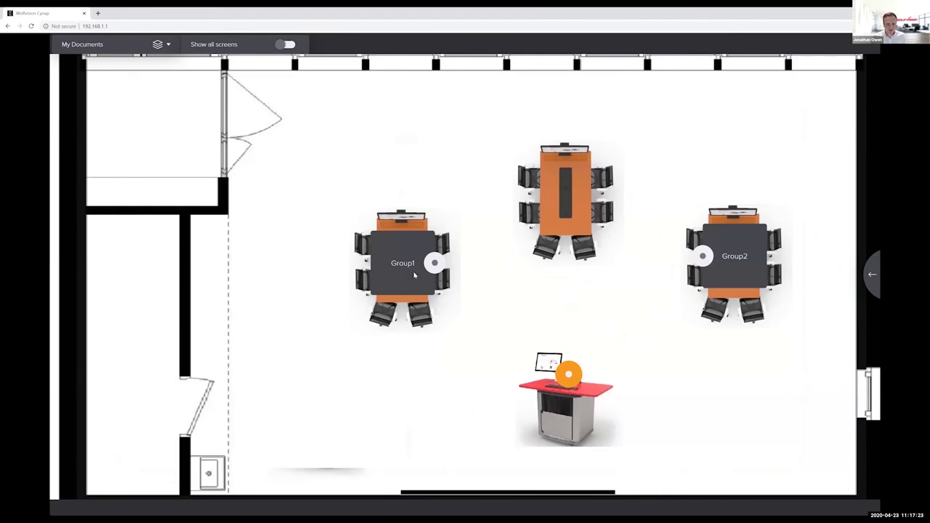
pyautogui.click(412, 272)
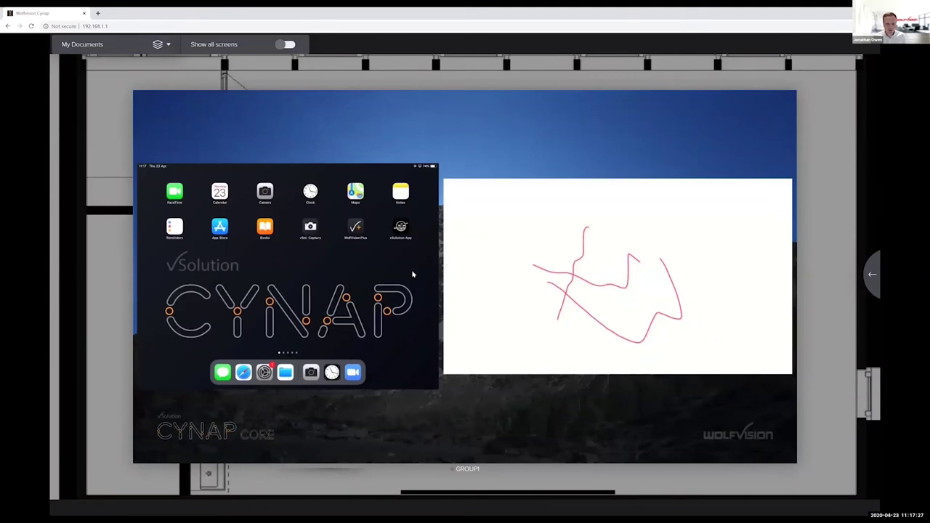
pyautogui.click(411, 274)
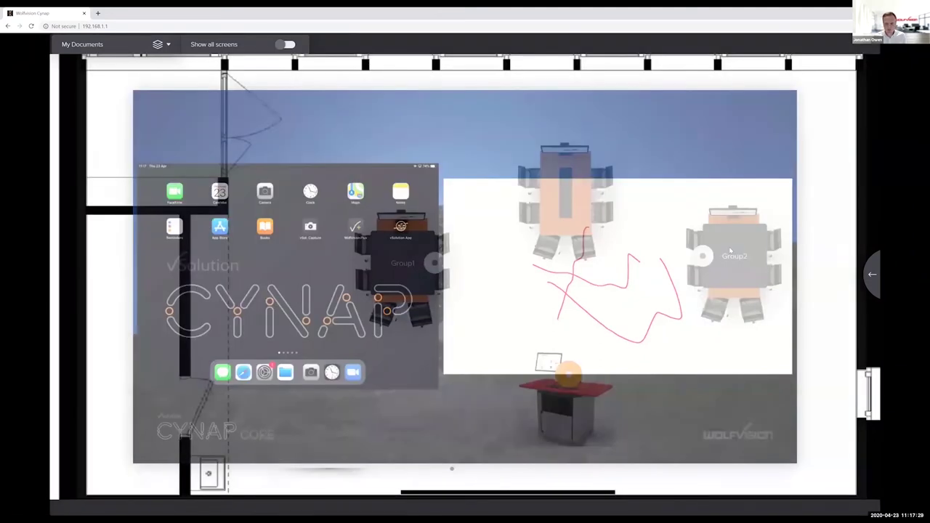
pyautogui.click(743, 252)
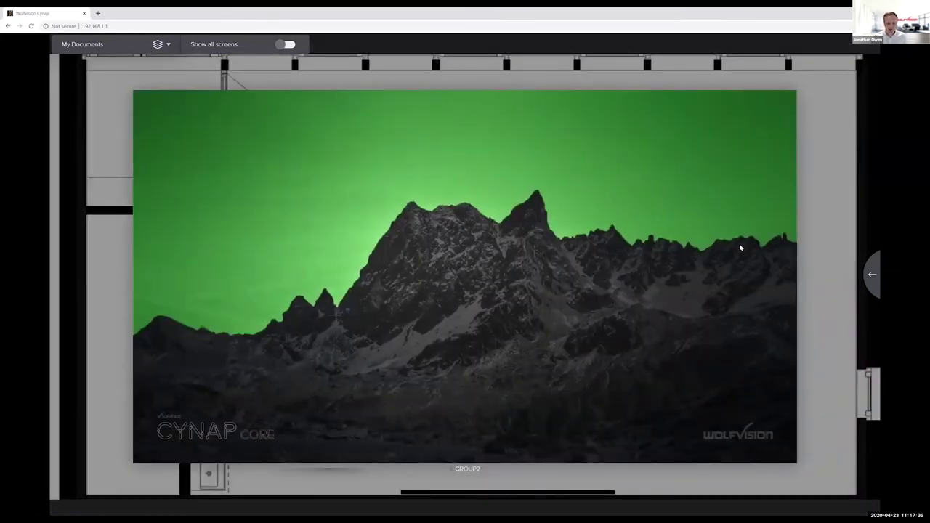
pyautogui.click(637, 434)
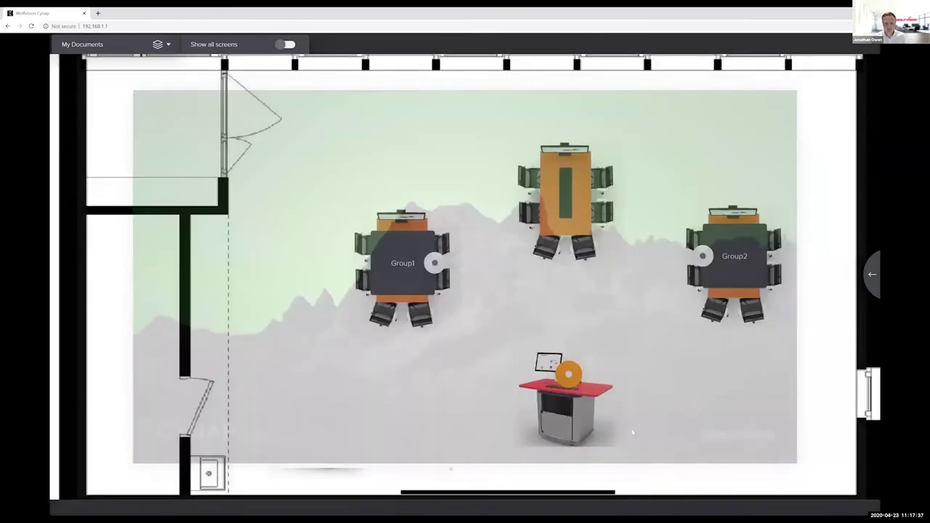
pyautogui.click(573, 379)
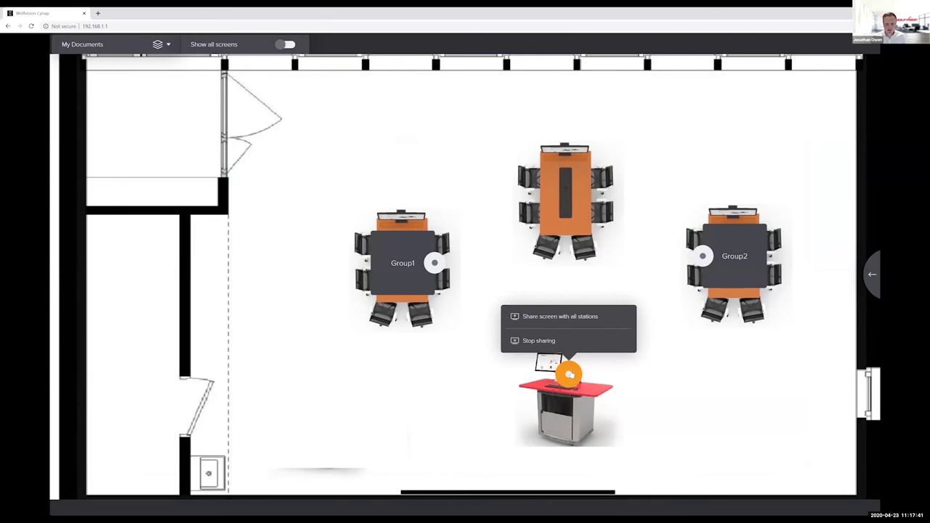
pyautogui.click(587, 323)
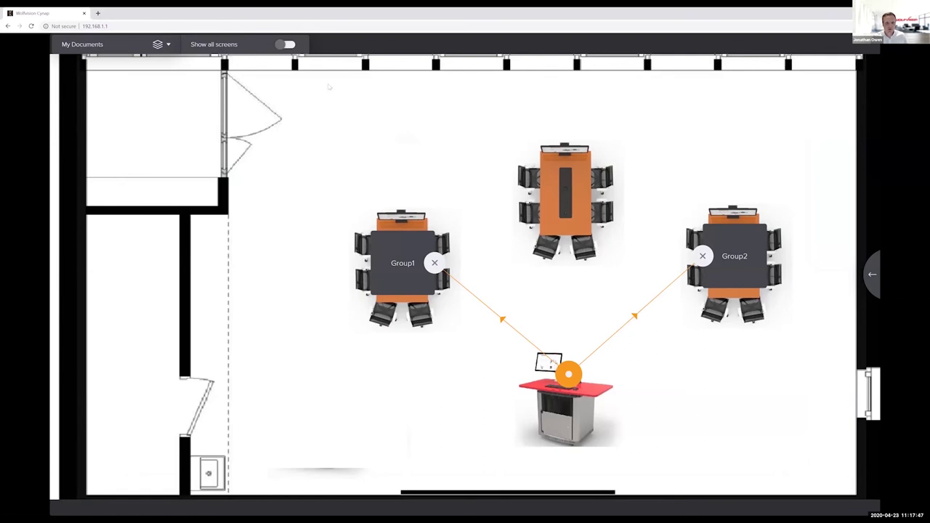
pyautogui.click(284, 45)
pyautogui.click(703, 256)
pyautogui.click(434, 262)
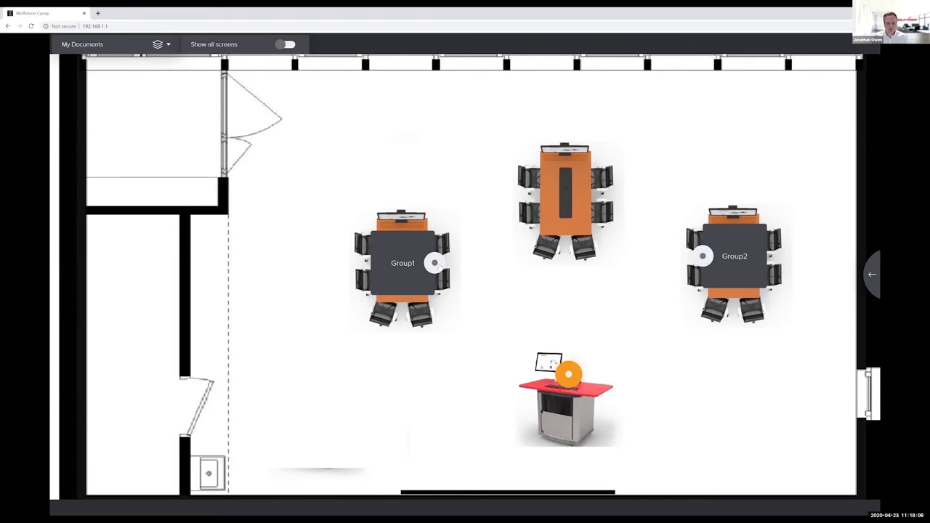
pyautogui.moveTo(435, 263); pyautogui.dragTo(703, 256)
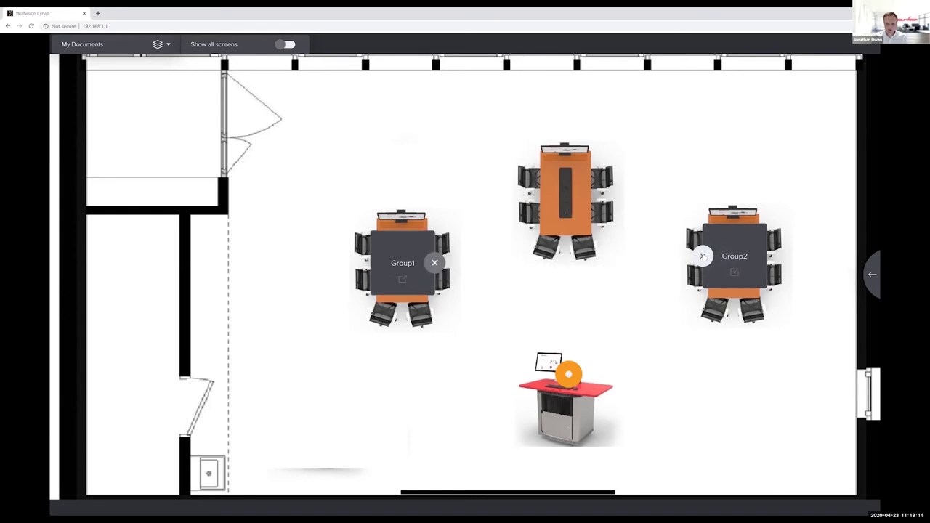
# - Turn on Show all screens to preview every group's screen content
pyautogui.click(285, 45)
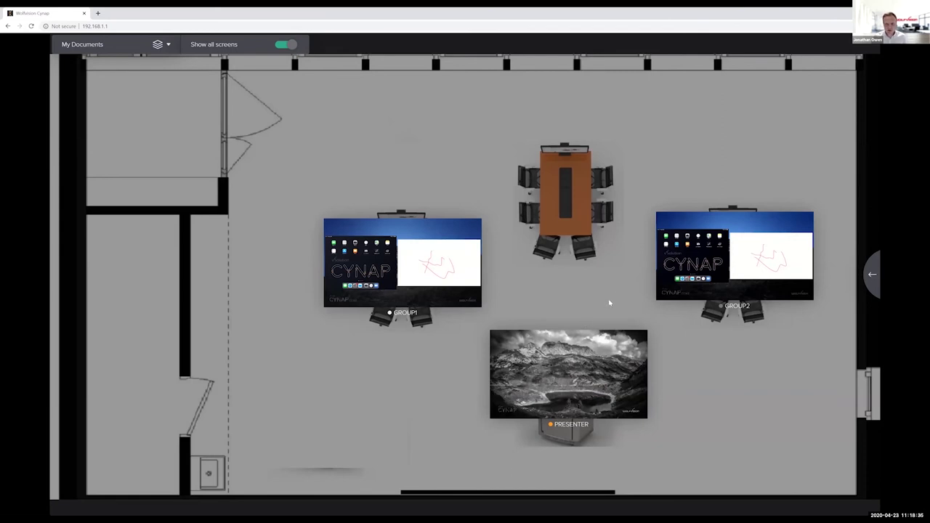
# - Turn off the live screen previews and bring up the file browser with Internal and USB storage
pyautogui.click(290, 44)
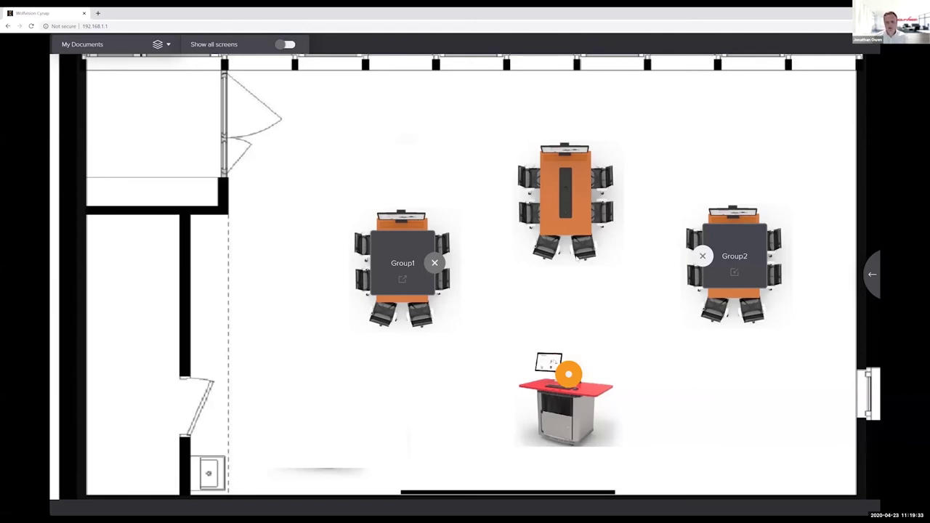
pyautogui.click(169, 59)
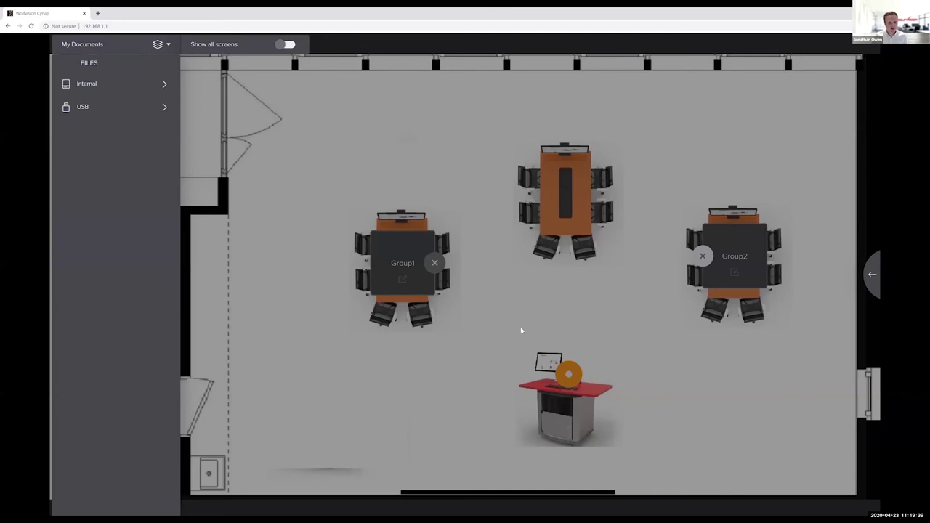
# - Drop test.jpg from the USB drive onto the Group1 table and preview Group1's screen
pyautogui.click(319, 331)
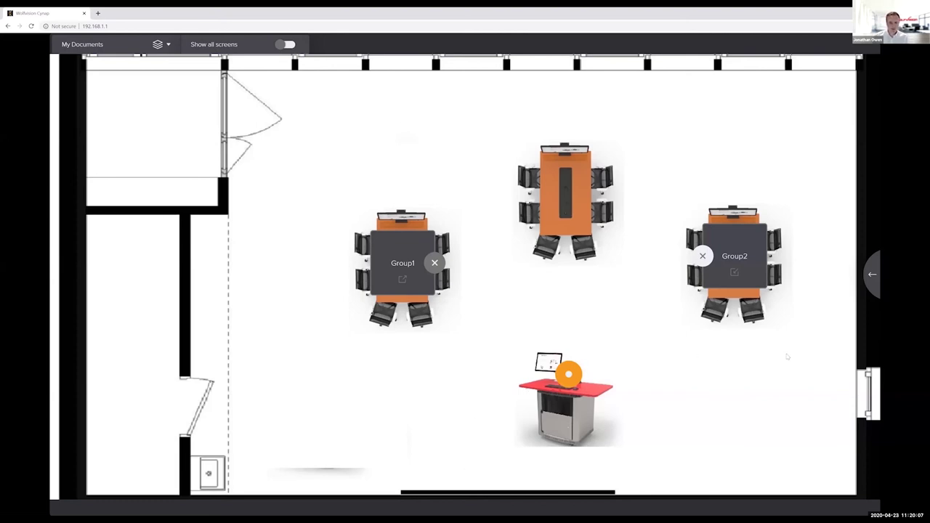
pyautogui.click(169, 45)
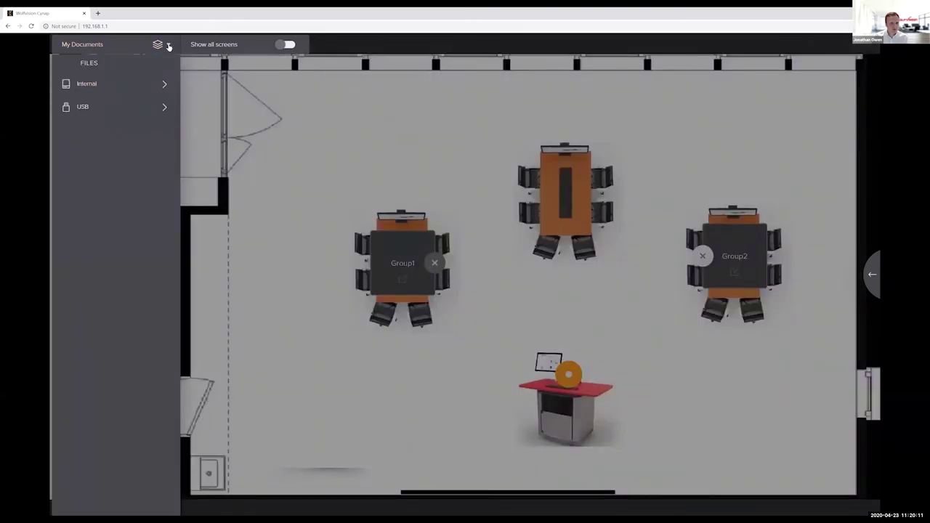
pyautogui.click(122, 106)
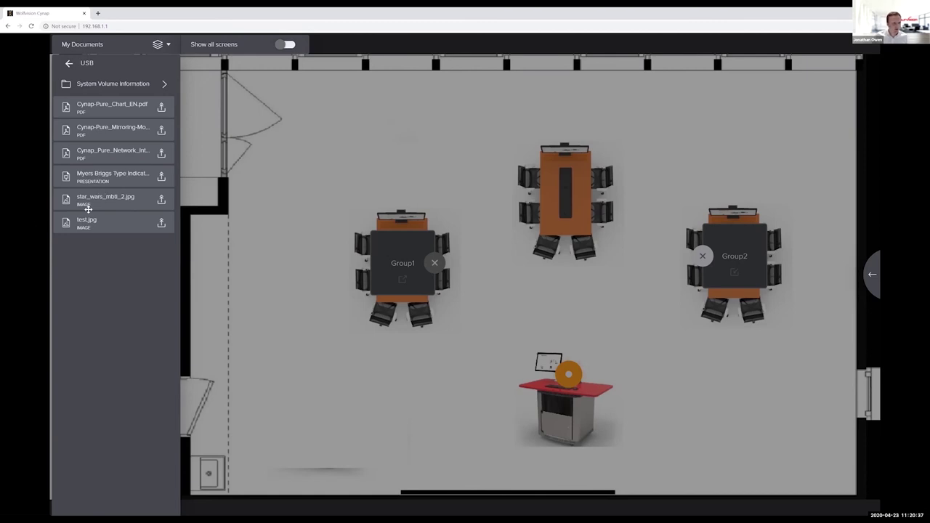
pyautogui.moveTo(92, 224); pyautogui.dragTo(395, 260)
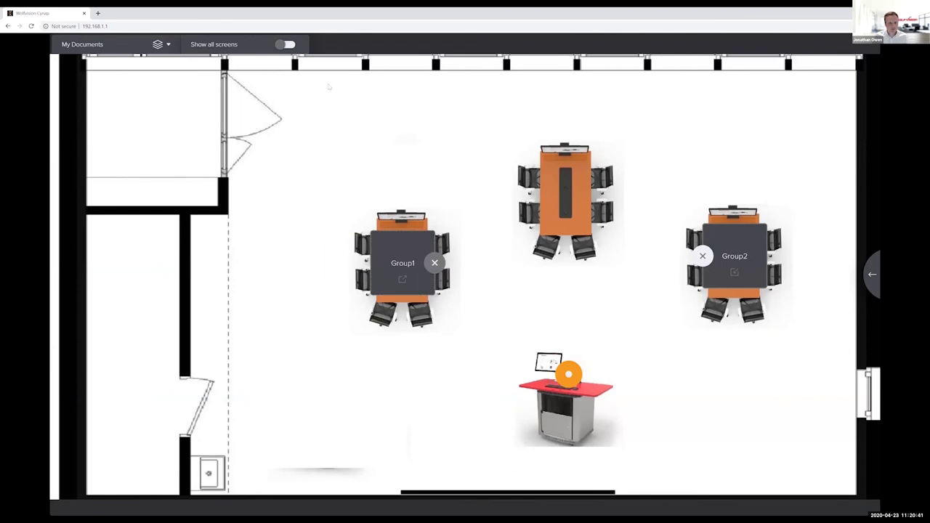
pyautogui.click(392, 263)
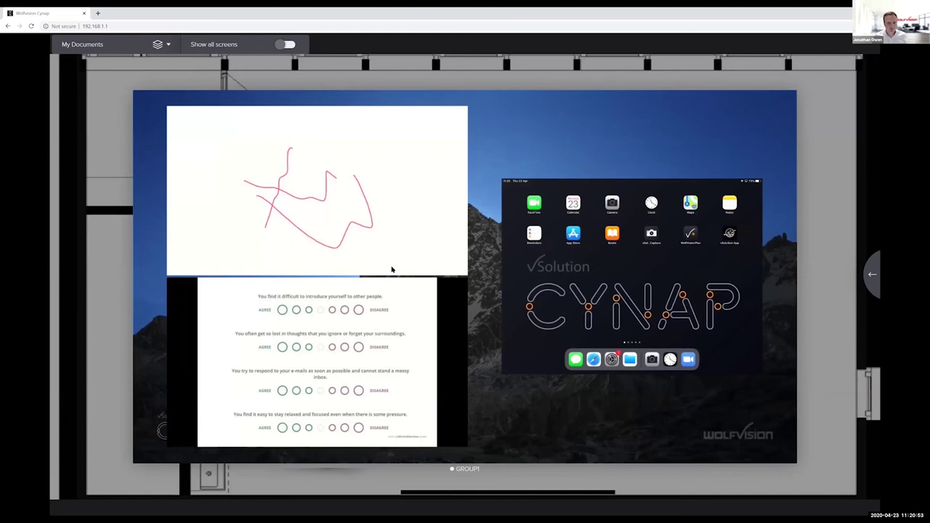
# - Close Group1's preview, send star_wars_mbti_2.jpg to Group2, and check Group2's screen showing the chart
pyautogui.click(158, 44)
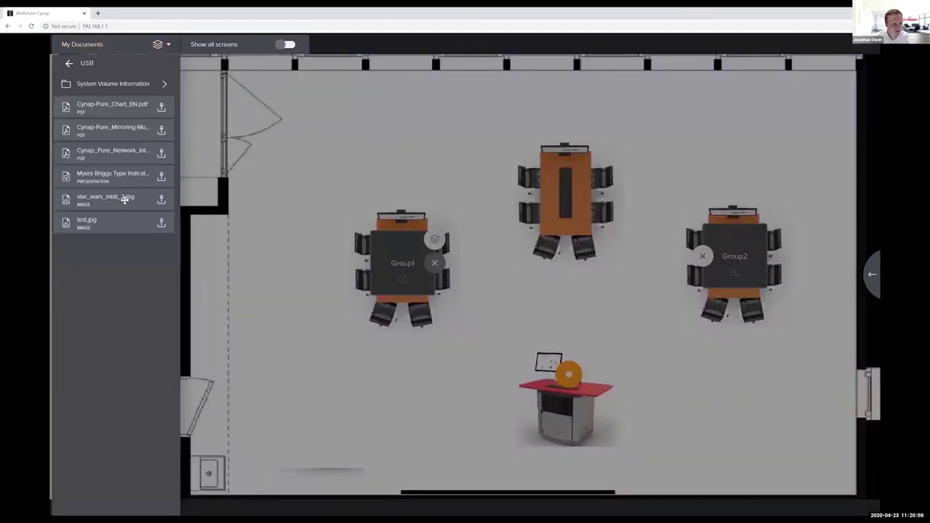
pyautogui.moveTo(141, 205); pyautogui.dragTo(742, 252)
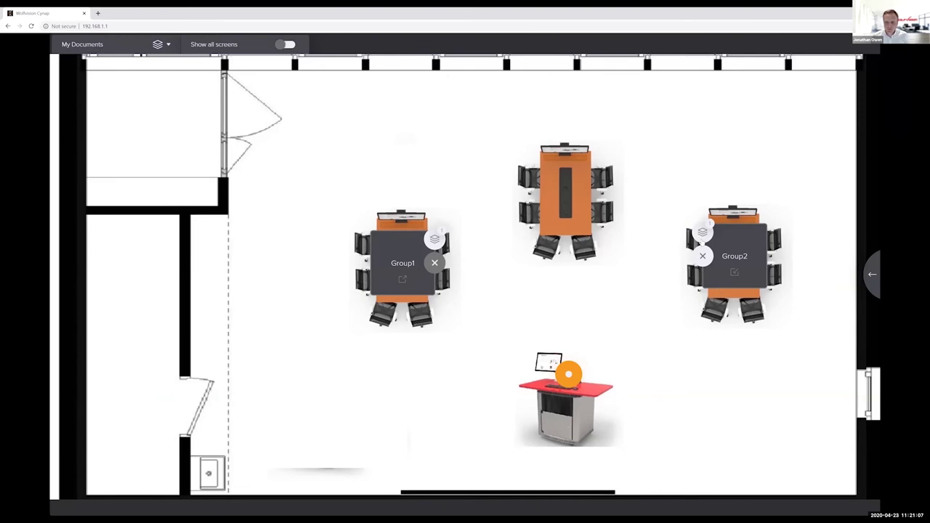
pyautogui.click(745, 247)
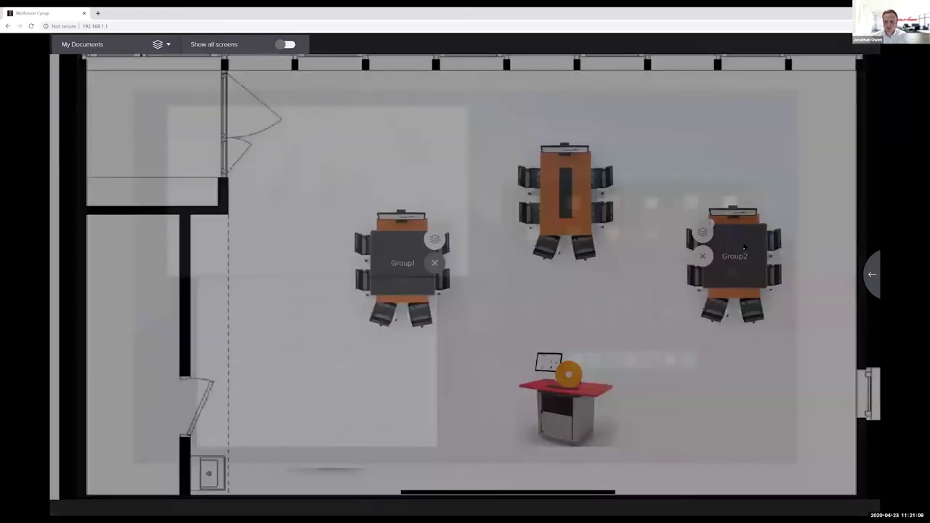
pyautogui.click(760, 280)
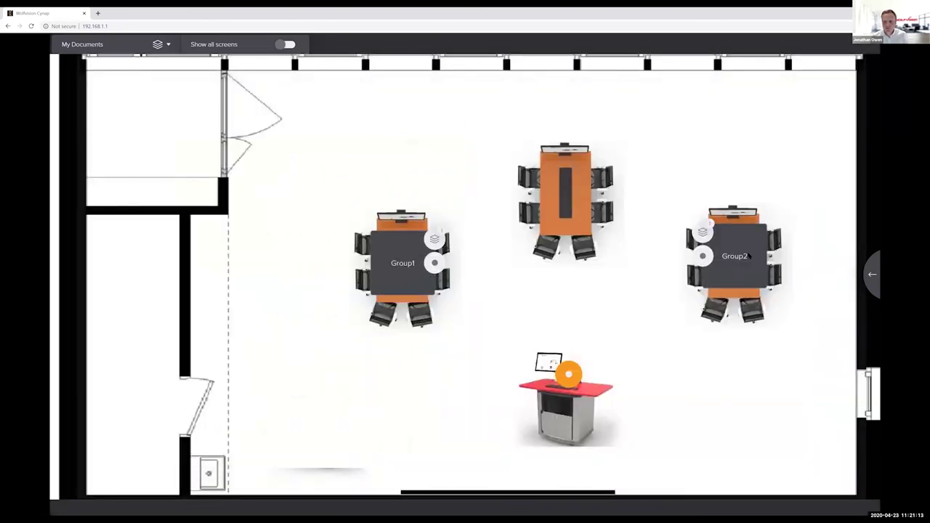
pyautogui.click(749, 256)
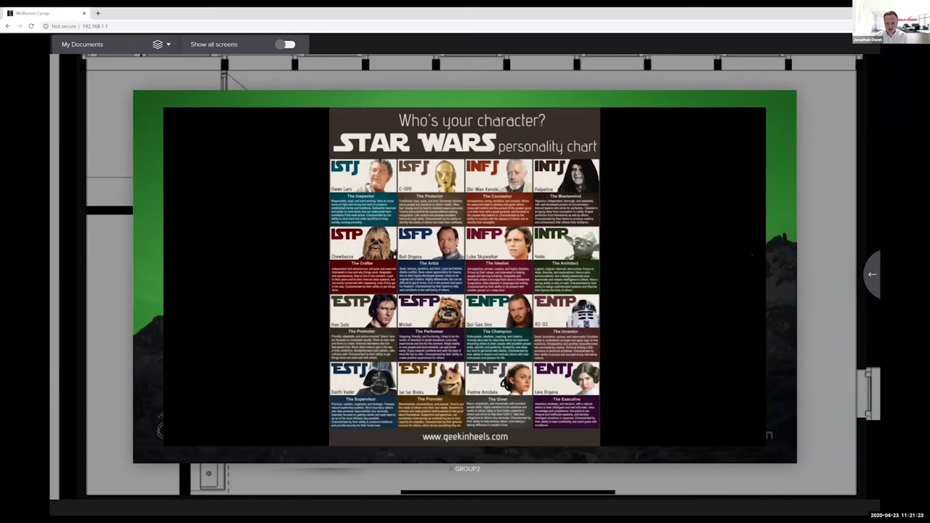
pyautogui.click(759, 270)
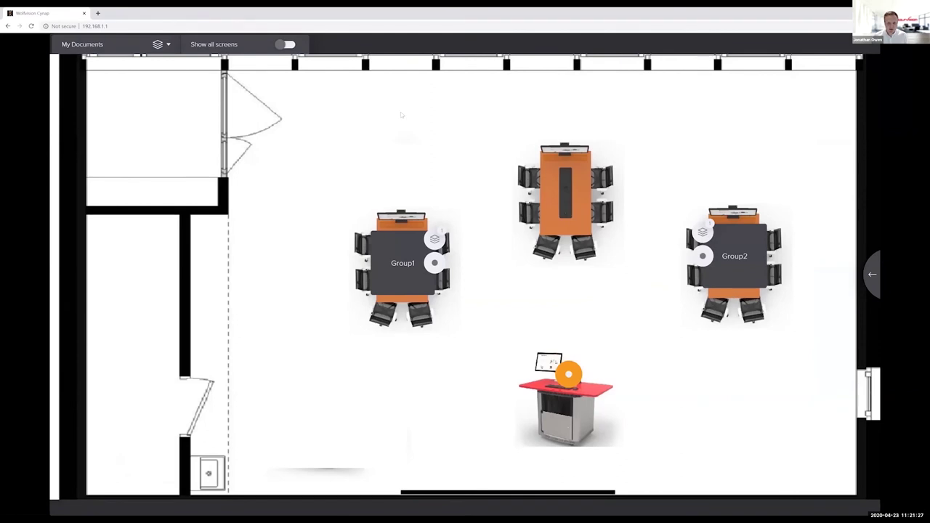
# - Show all screens with the groups' shared files, hide the previews, and return to the slideshow
pyautogui.click(283, 45)
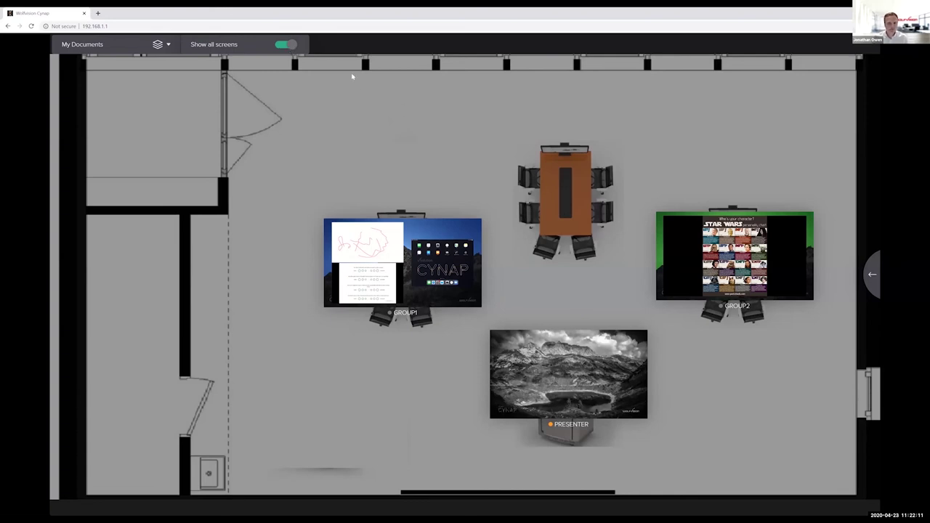
pyautogui.click(289, 47)
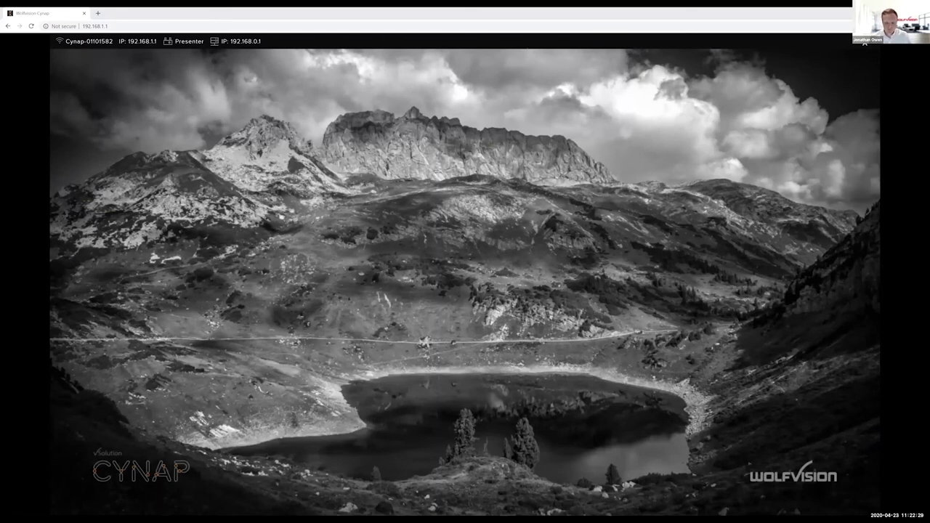
pyautogui.hotkey('alt', 'Tab')
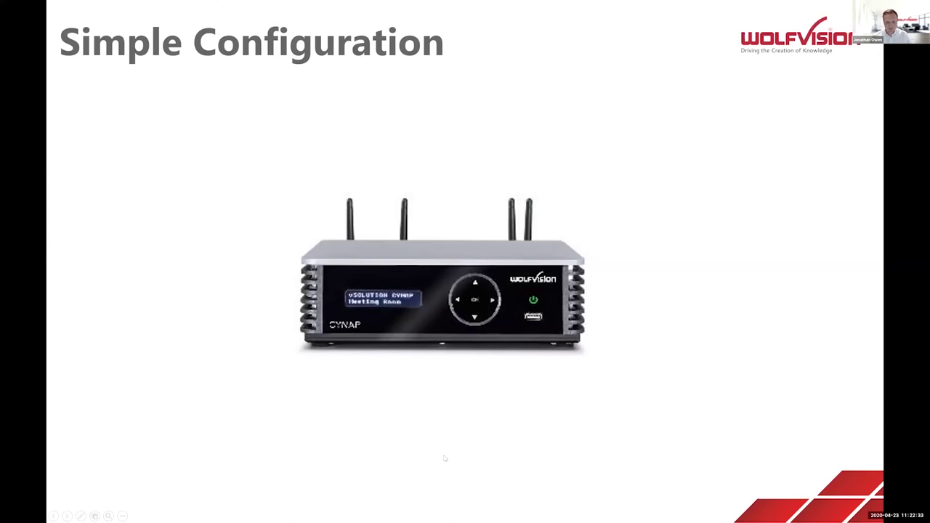
# - Advance past the User Interface and File Sharing slides to 'Supports up to 40 workstations'
pyautogui.press('Right')
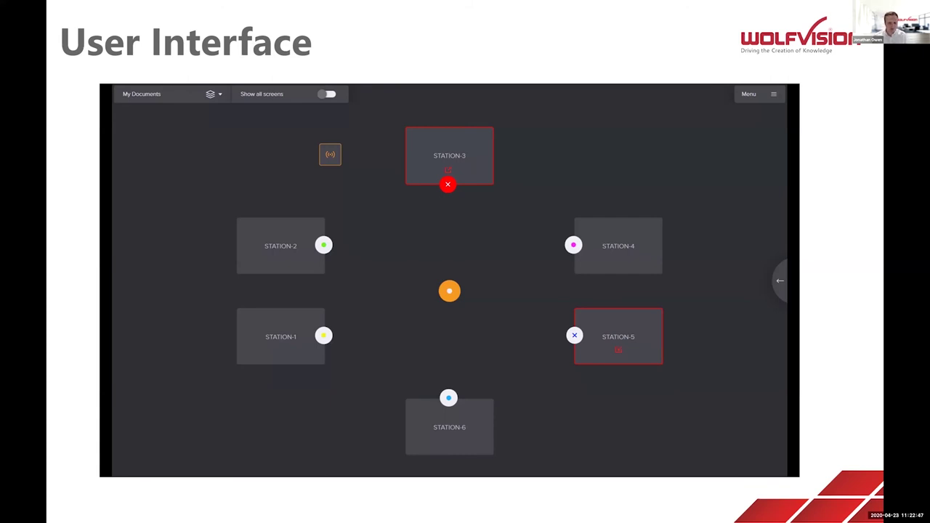
pyautogui.press('Right')
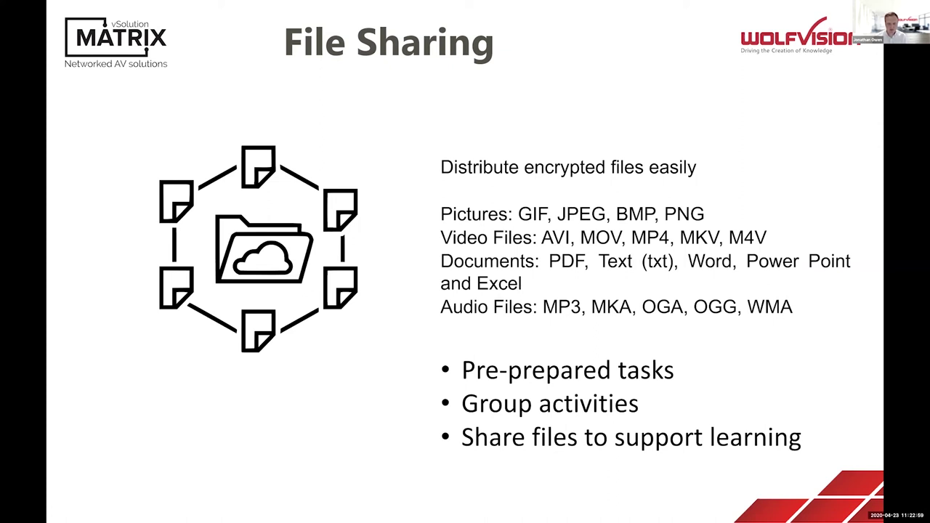
pyautogui.press('Right')
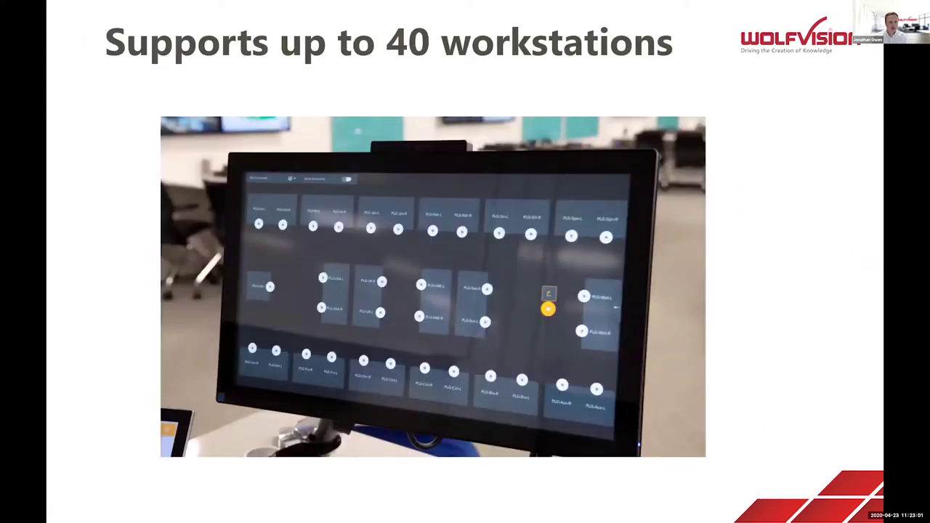